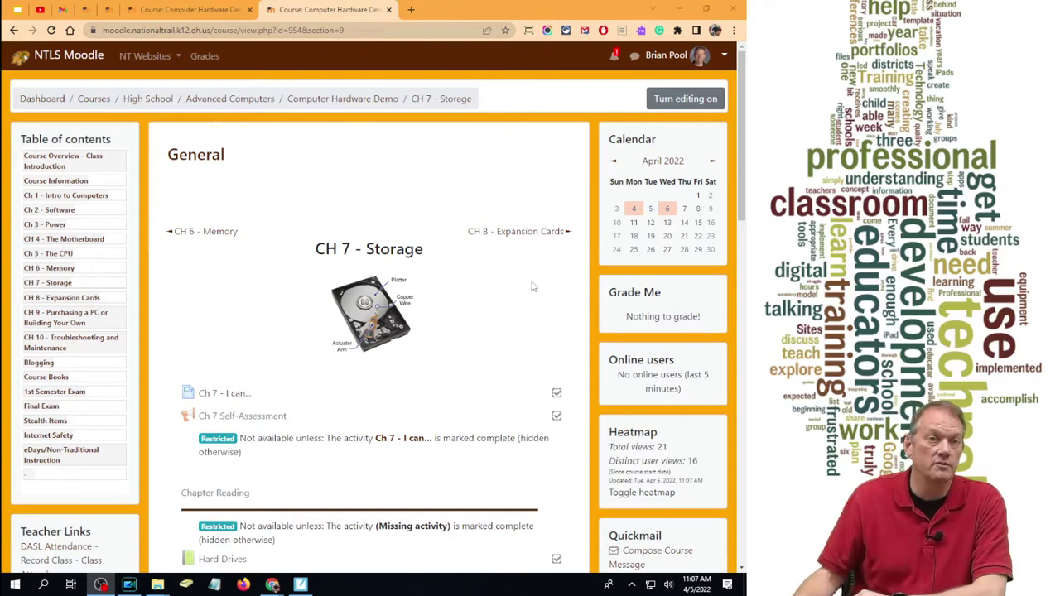
View the "Ch 7 - I can..." page, return to the CH 7 - Storage section and look over its chapter activities
left_click(226, 397)
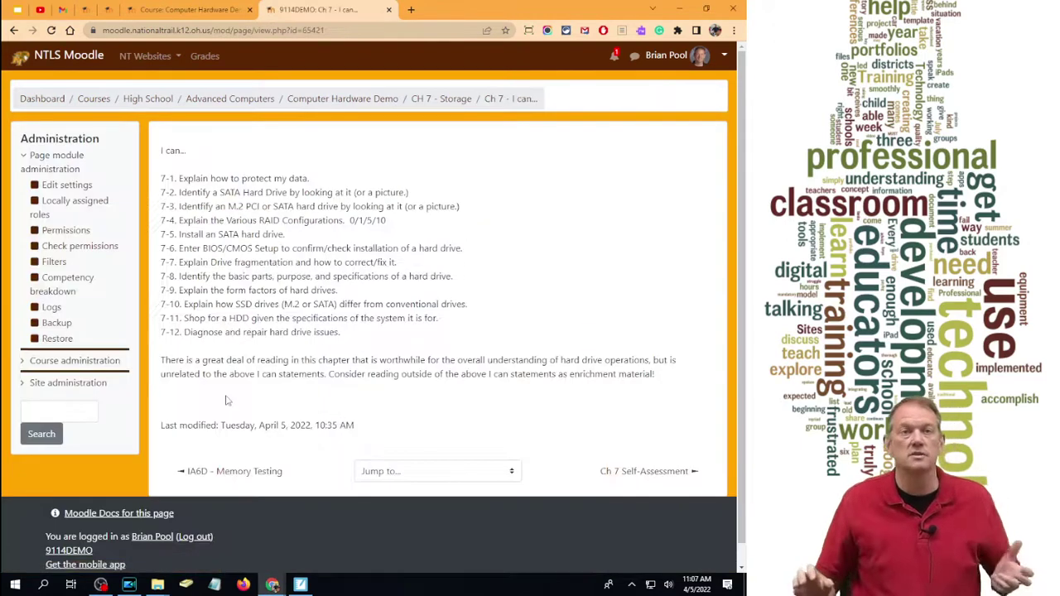
left_click(15, 31)
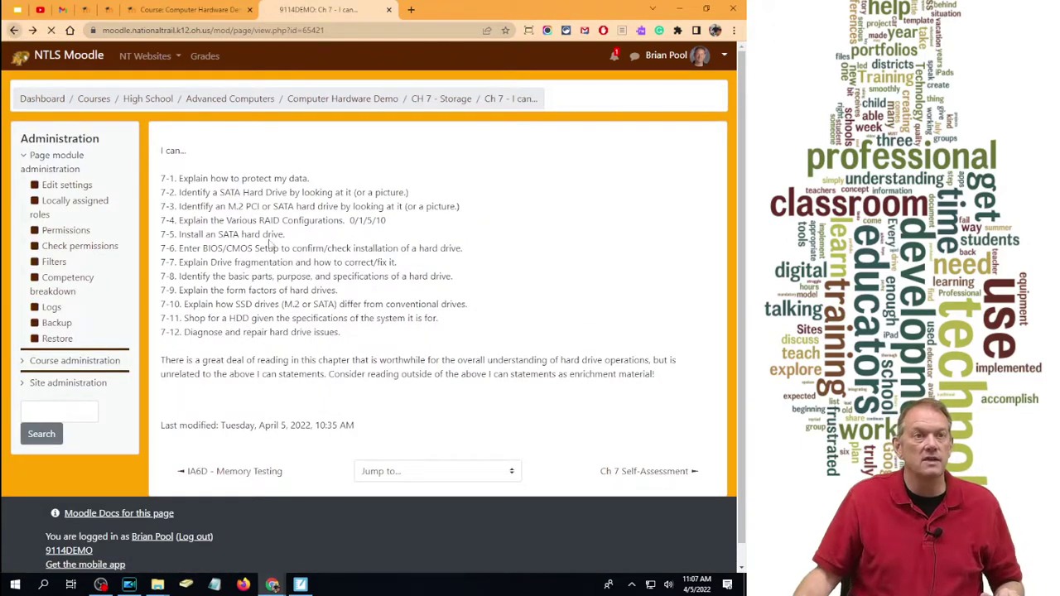
scroll(341, 315, "down", 4)
scroll(341, 314, "down", 5)
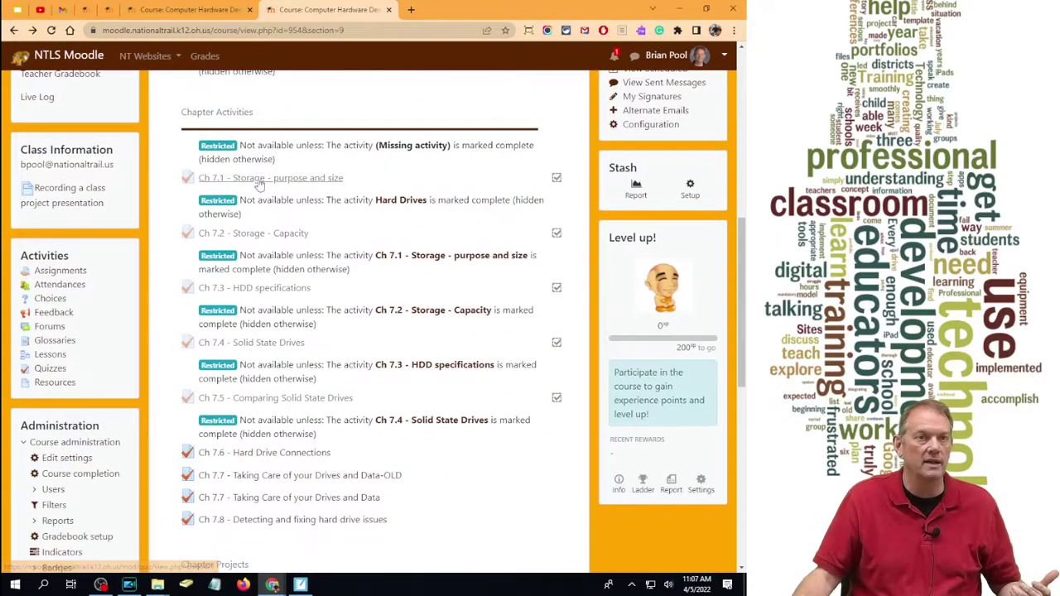
scroll(265, 422, "up", 6)
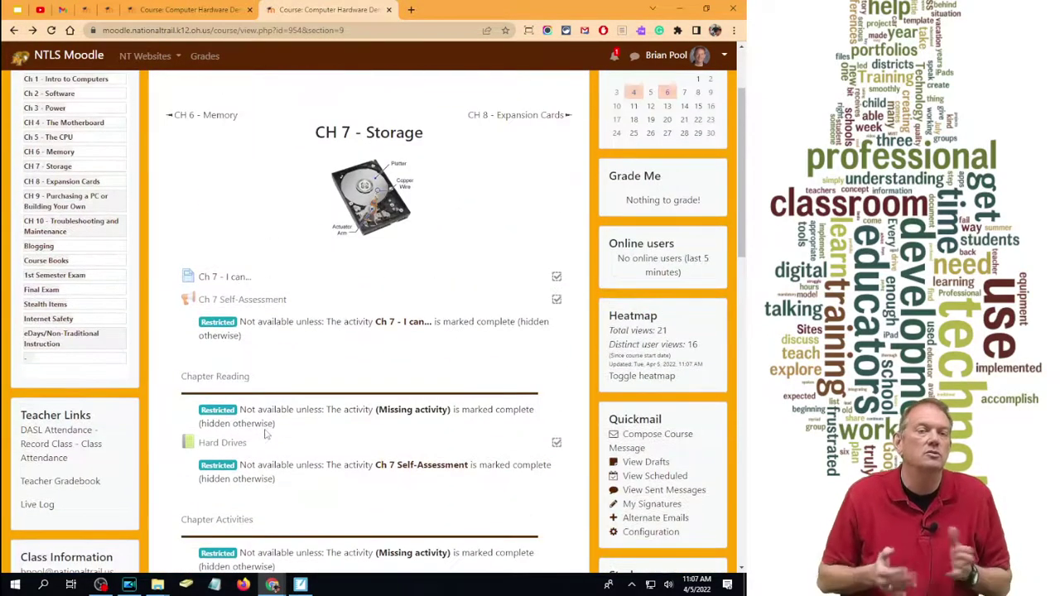
Switch to SMART Notebook and look through the pages of the CH7 2022 presentation, then return to the Moodle course
left_click(300, 585)
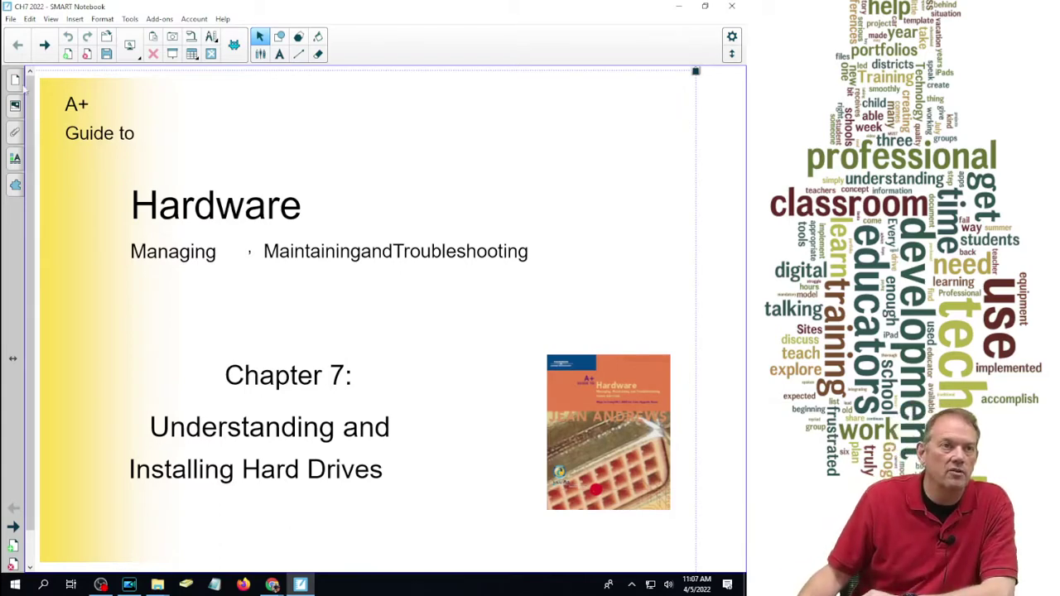
left_click(44, 47)
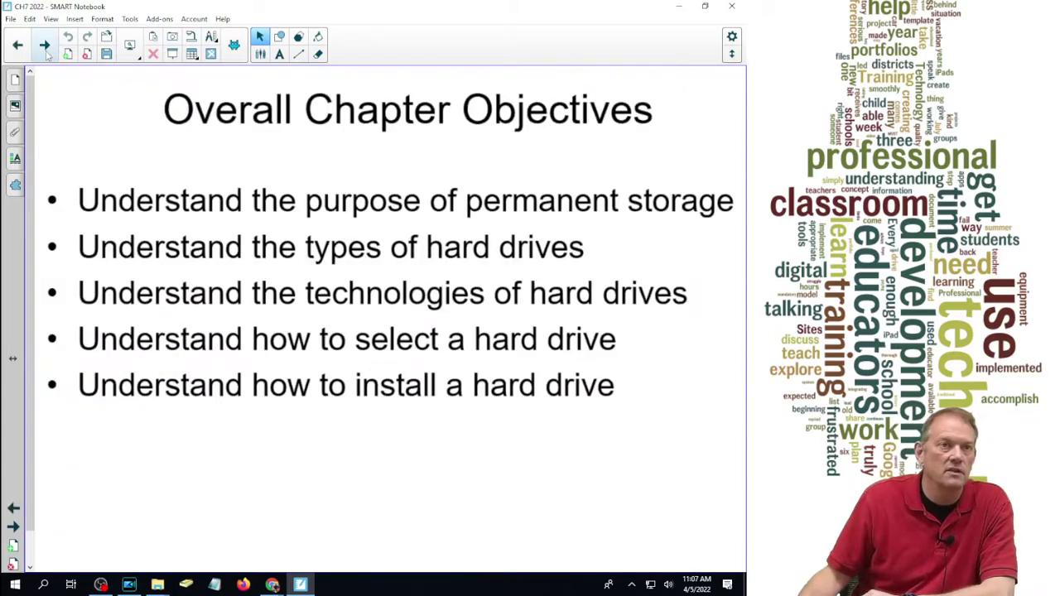
left_click(15, 79)
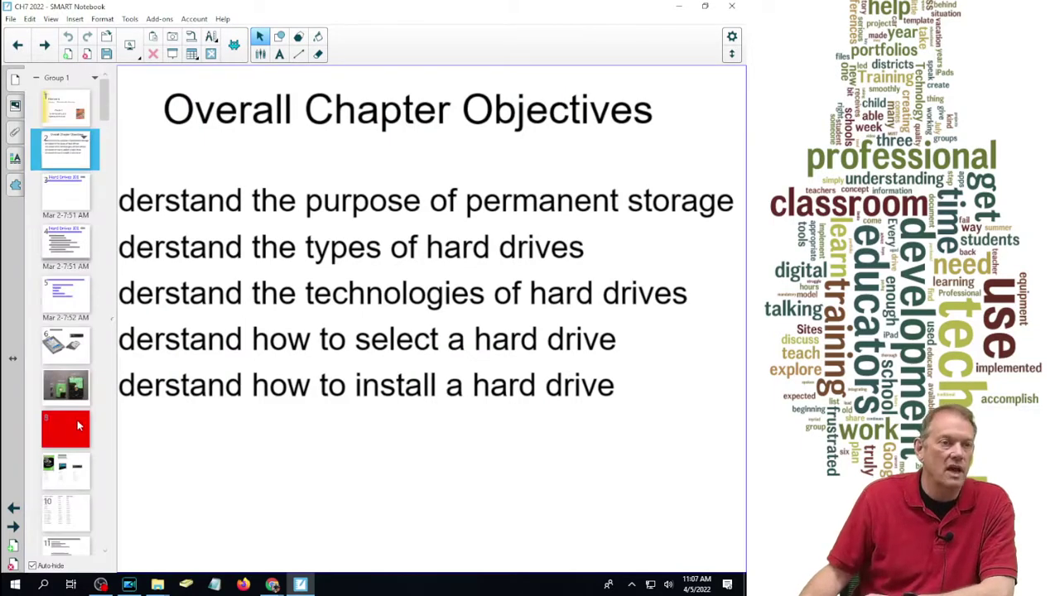
scroll(83, 406, "down", 5)
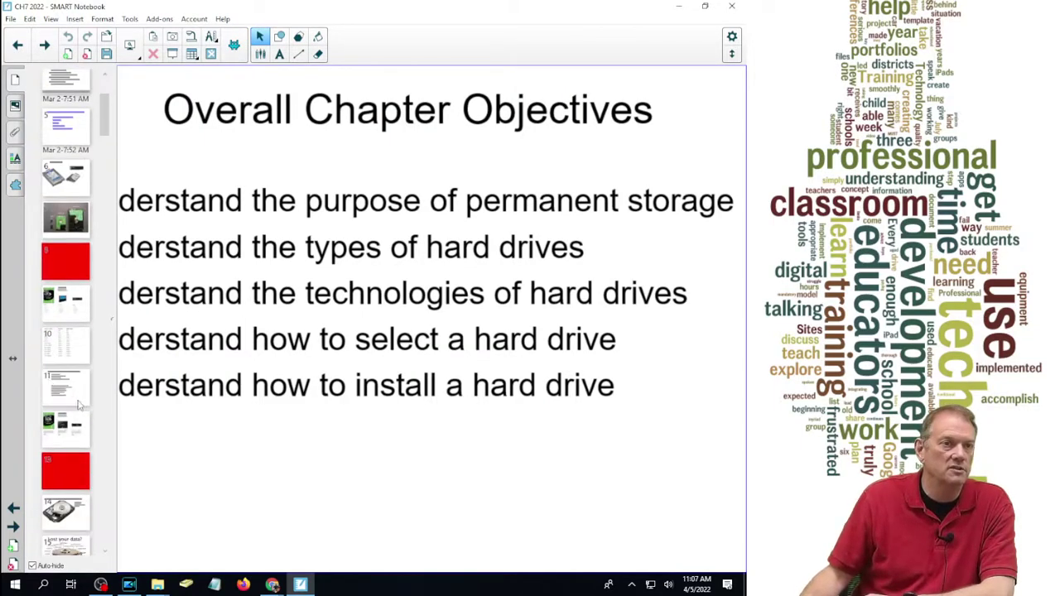
scroll(75, 401, "down", 10)
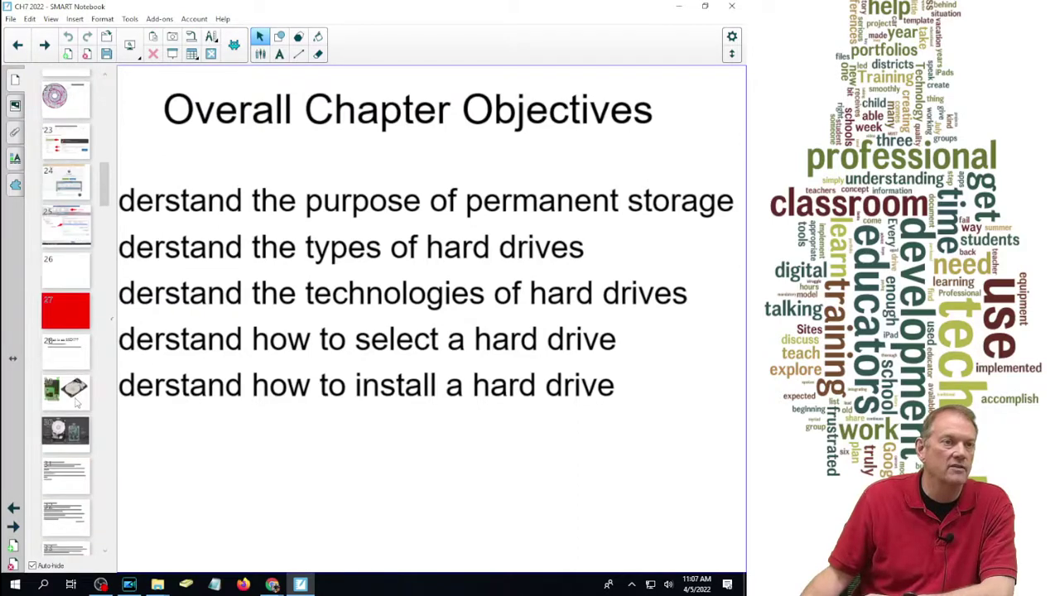
scroll(75, 402, "up", 10)
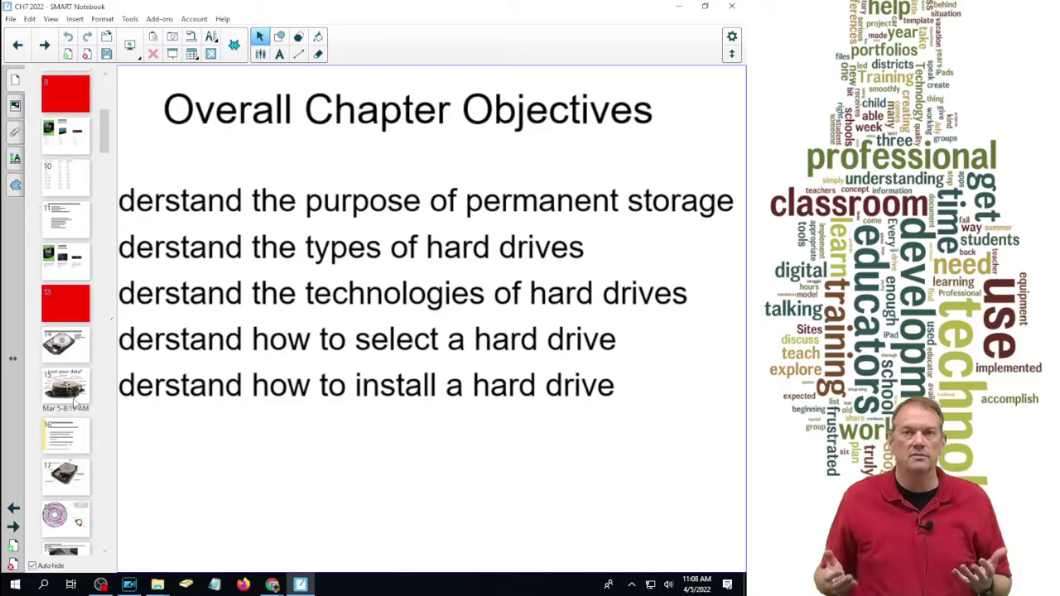
left_click(680, 7)
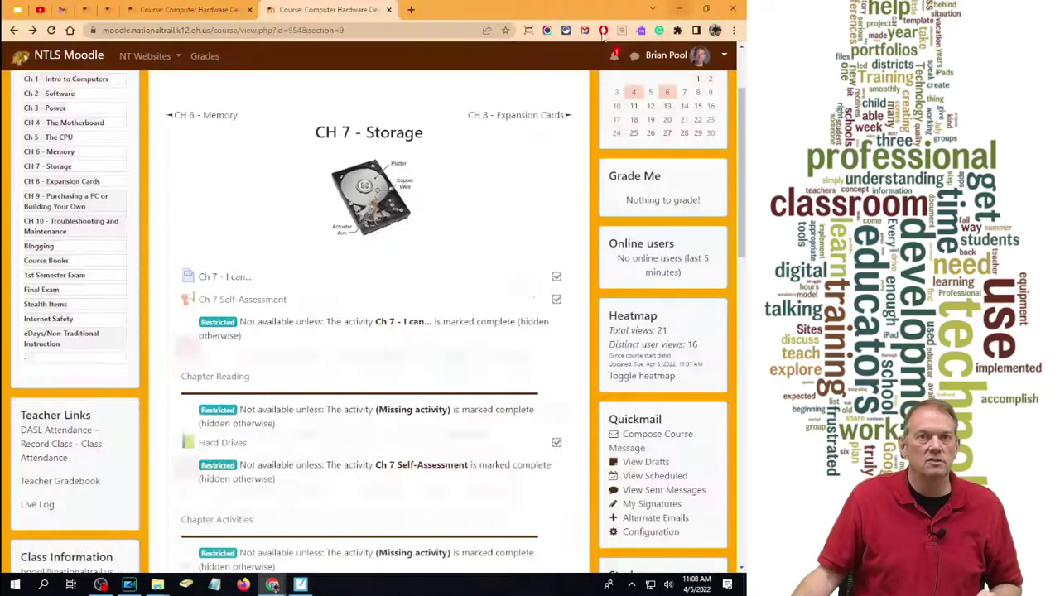
Turn on course editing and upload CH7 2022.notebook from the CH7 folder into the General section
scroll(437, 289, "up", 2)
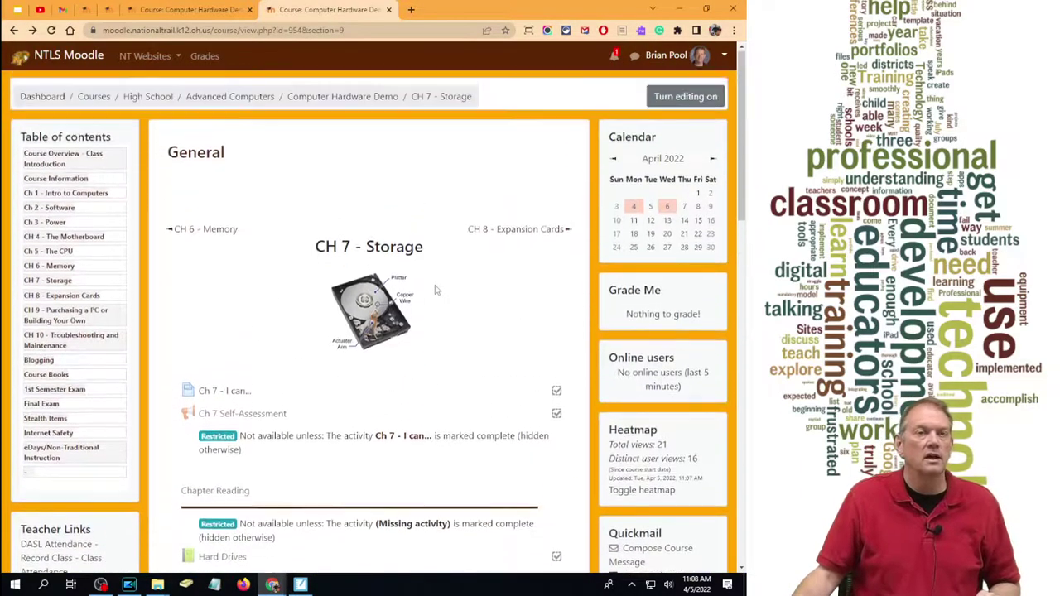
left_click(684, 96)
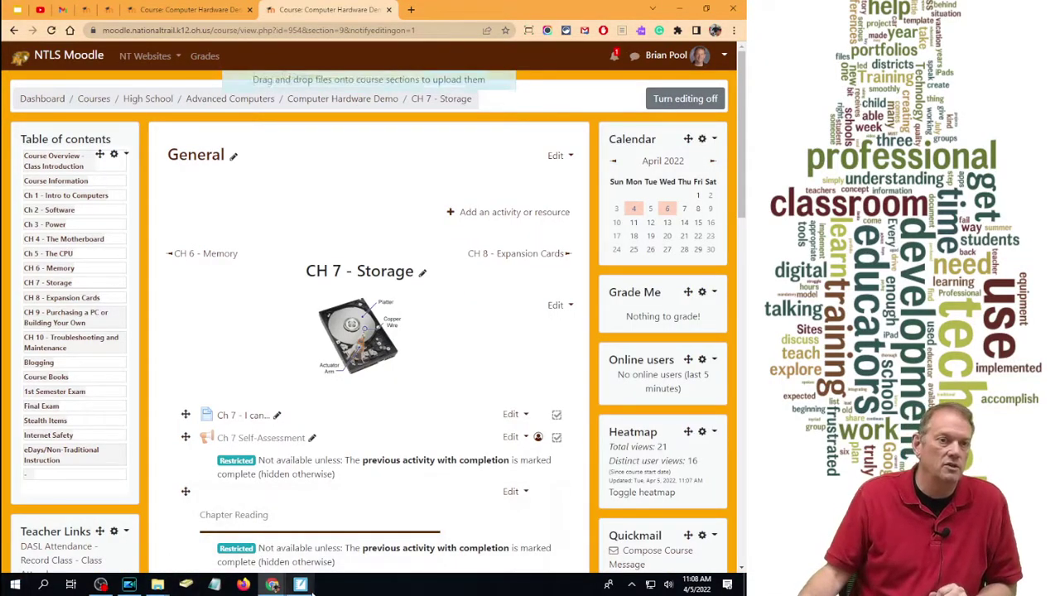
mouse_move(158, 584)
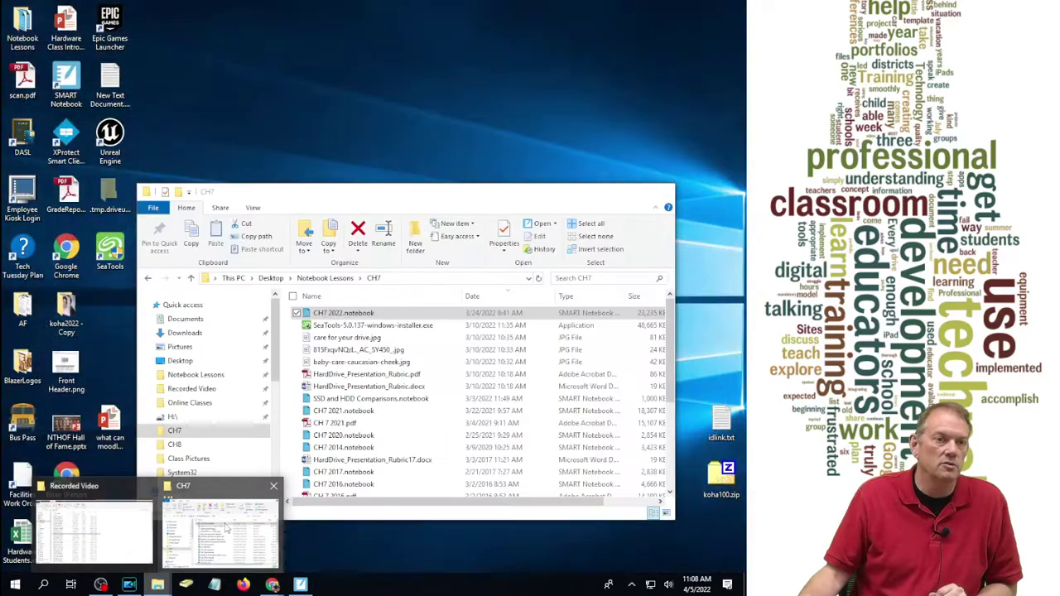
left_click(226, 528)
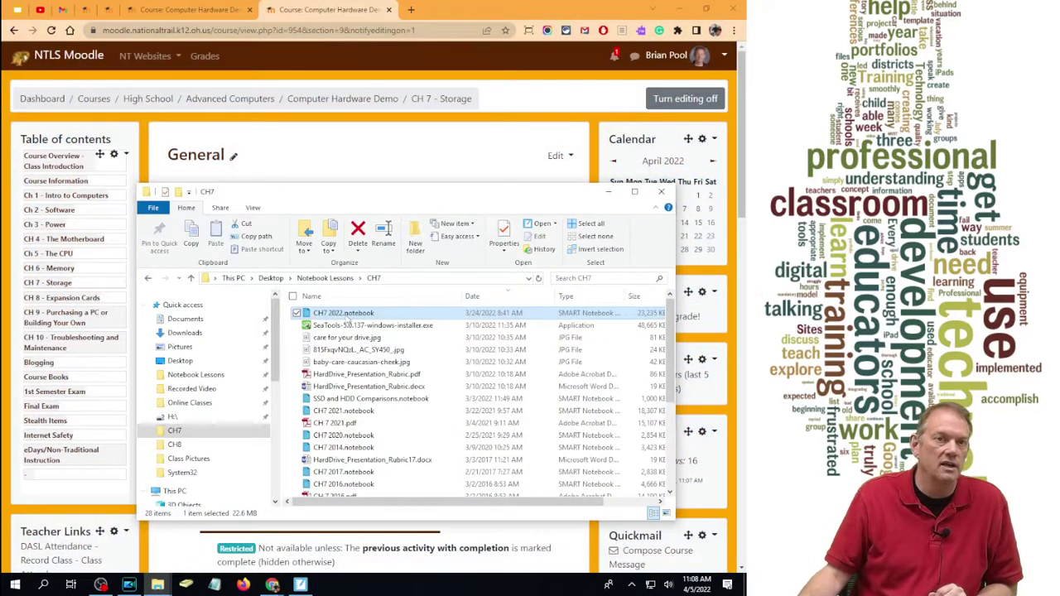
mouse_move(346, 318)
left_mouse_down()
mouse_move(286, 211)
mouse_move(280, 178)
mouse_move(358, 233)
mouse_move(361, 318)
left_mouse_up()
left_click_drag(322, 198, 422, 329)
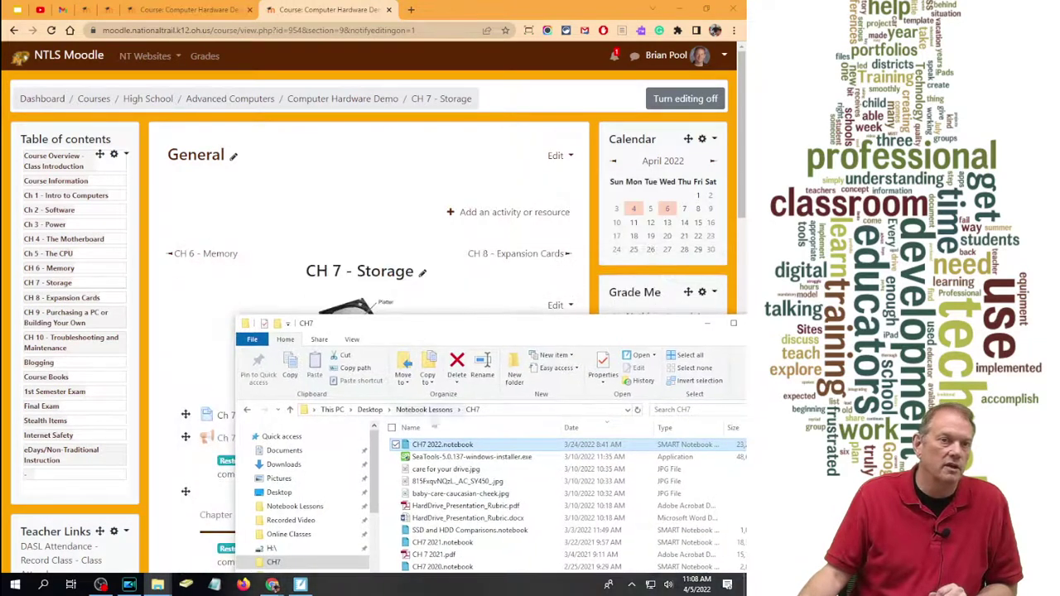
left_click_drag(445, 452, 274, 211)
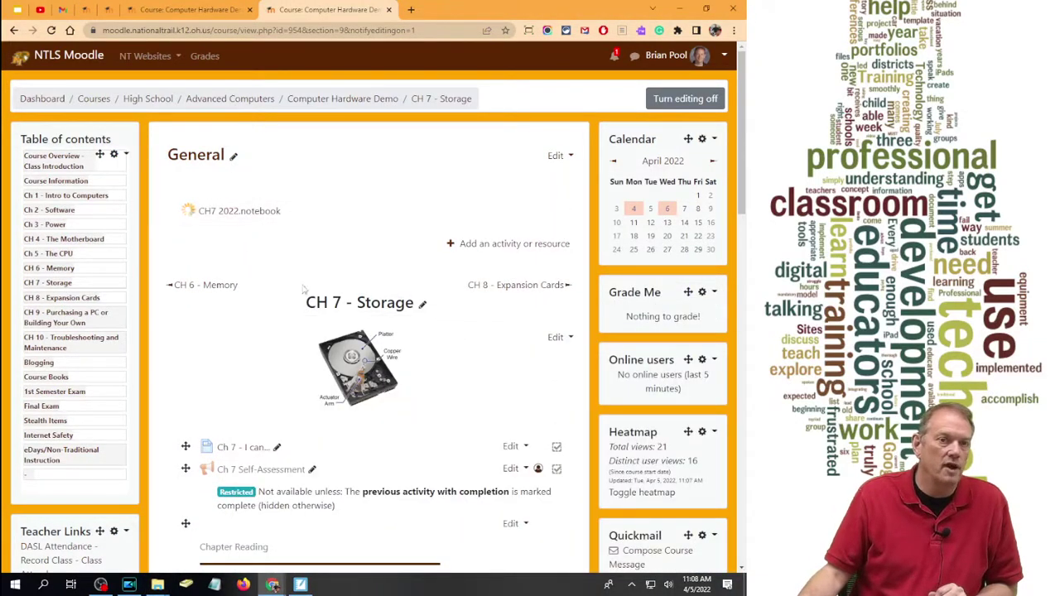
Upload CH 7 2021.pdf from the CH7 folder into the General section, below the CH7 2022 file
mouse_move(158, 585)
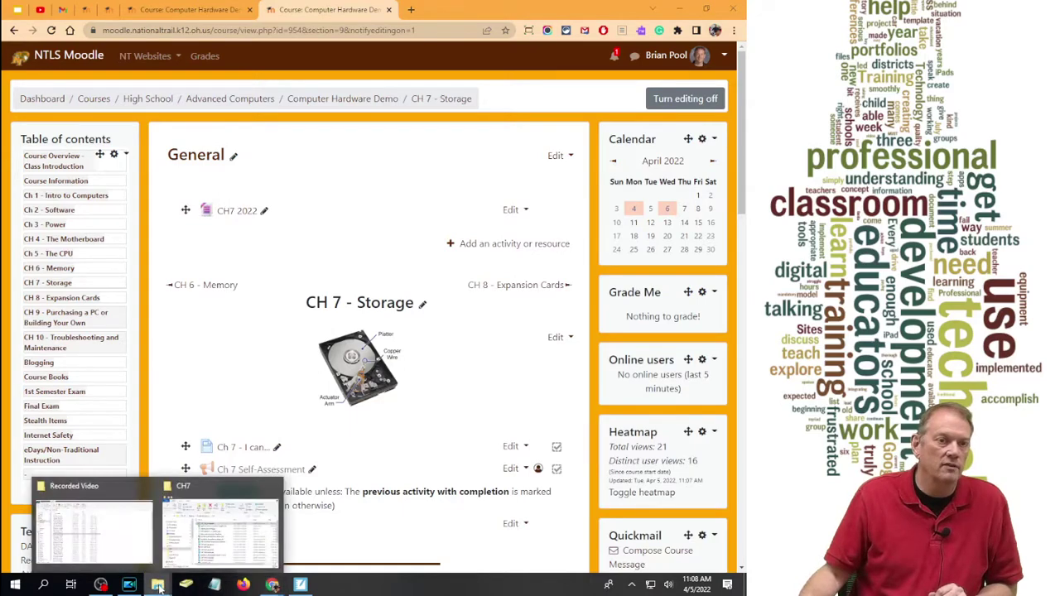
left_click(221, 530)
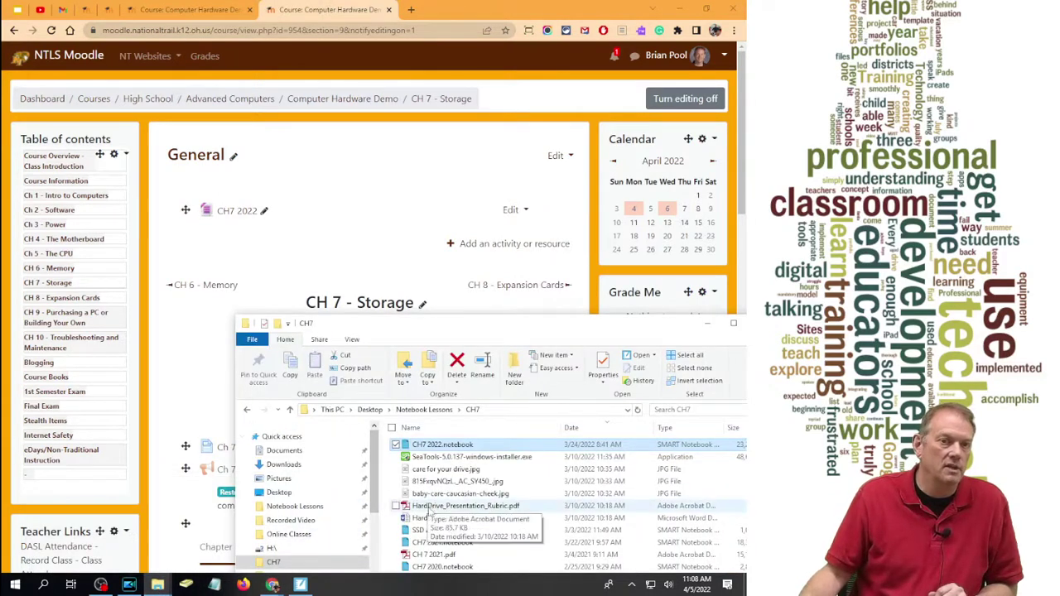
left_click_drag(424, 554, 257, 250)
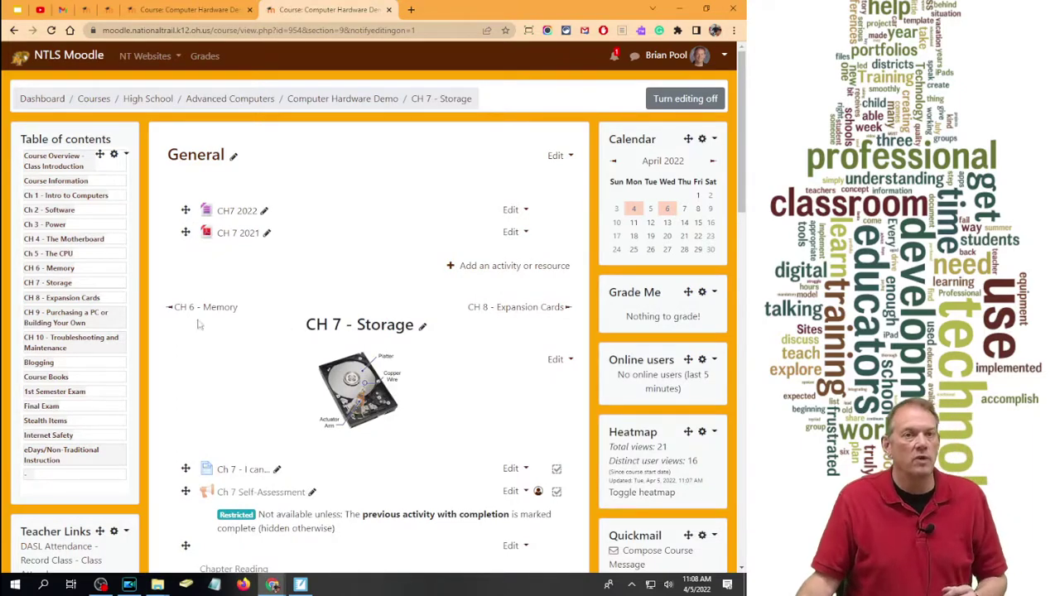
Move the CH7 2022 and CH 7 2021 files under Chapter Reading, below Hard Drives, with CH 7 2021 first
scroll(215, 298, "down", 3)
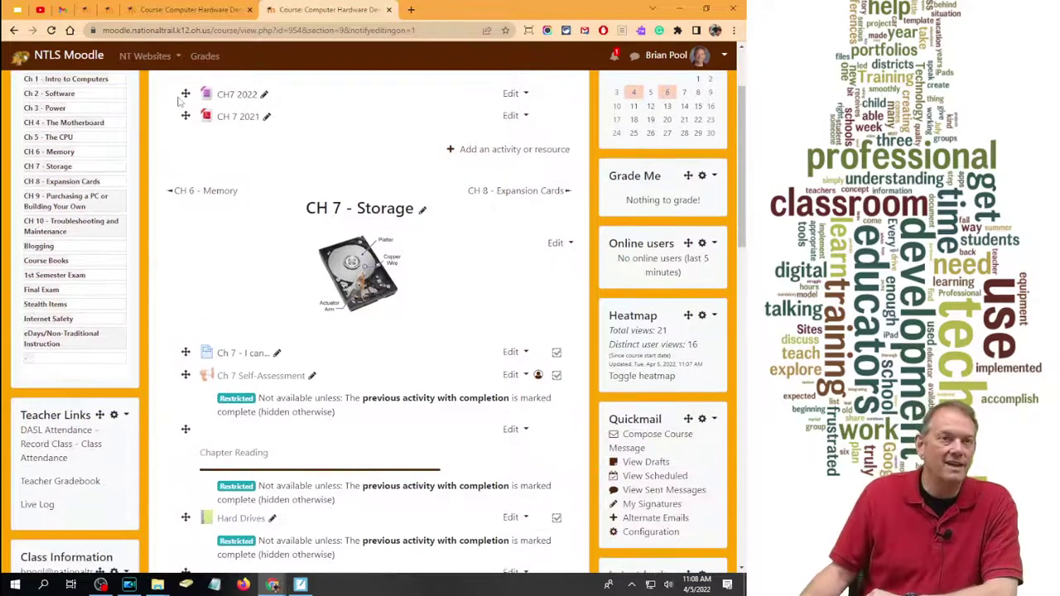
left_click_drag(186, 94, 213, 469)
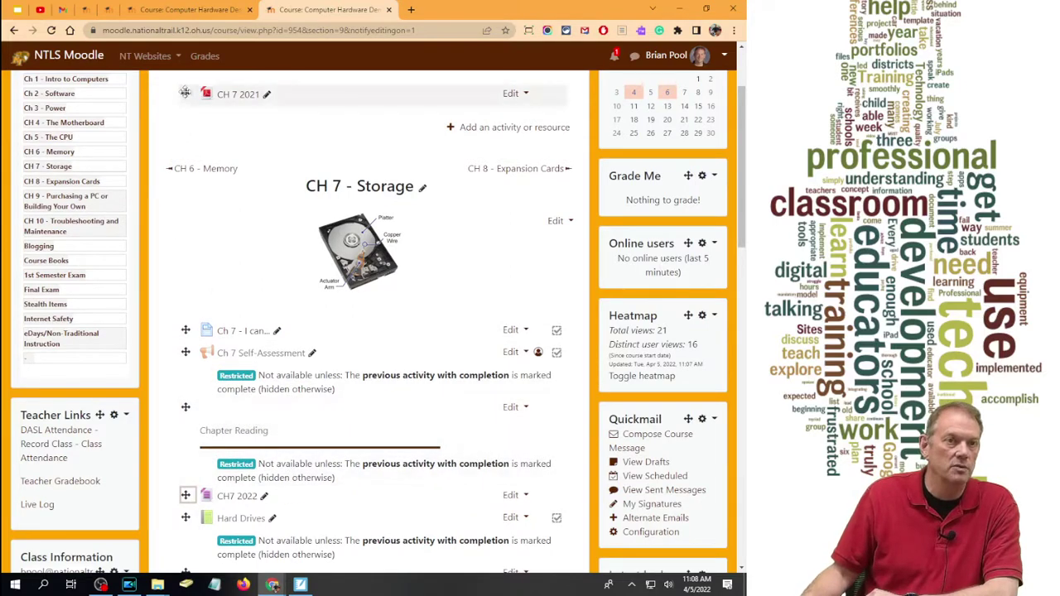
left_click_drag(185, 94, 235, 466)
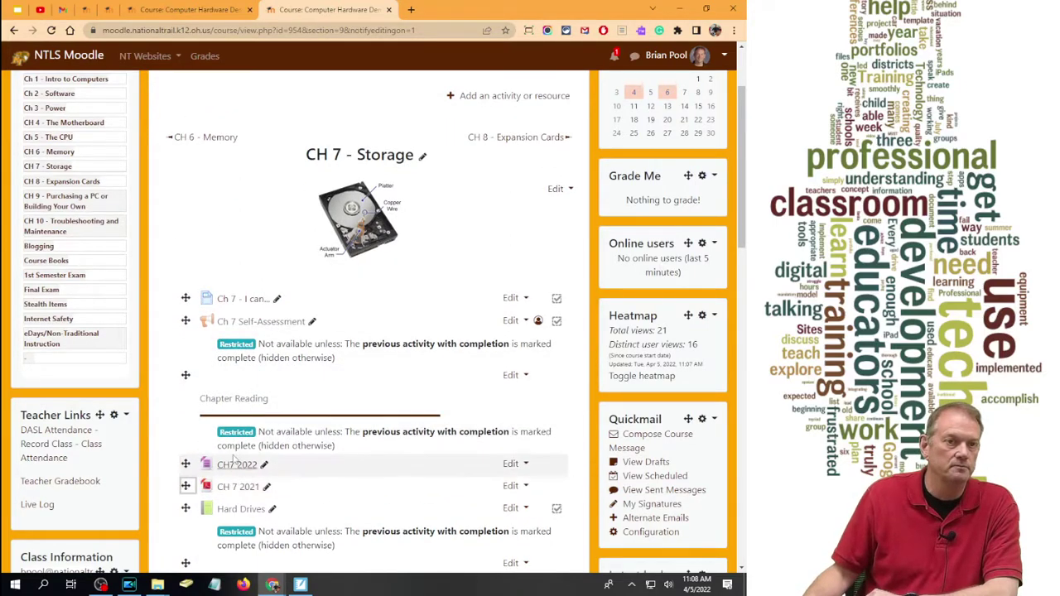
scroll(235, 458, "down", 3)
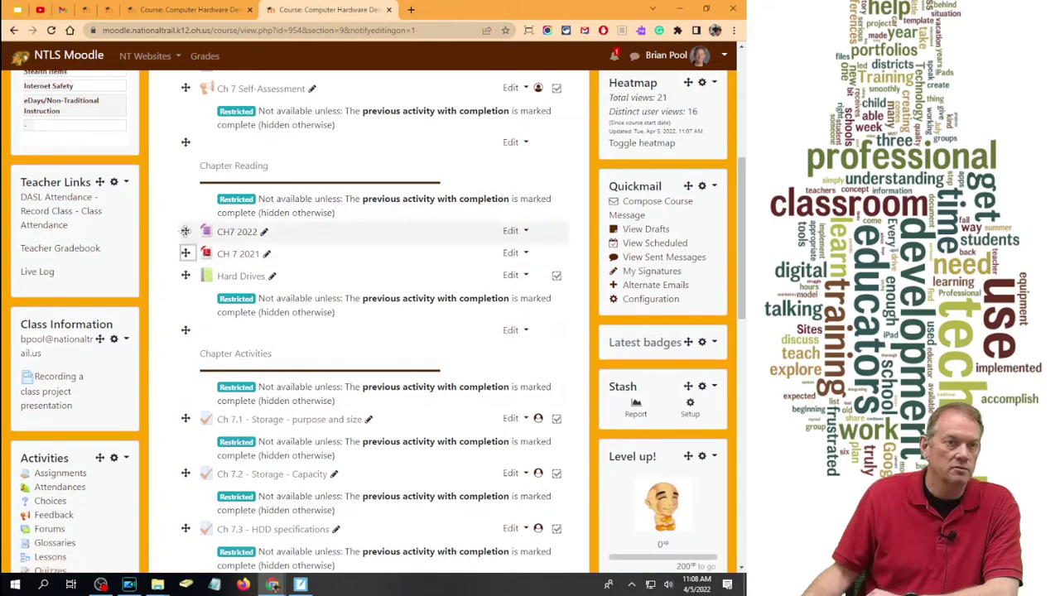
left_click_drag(185, 231, 188, 307)
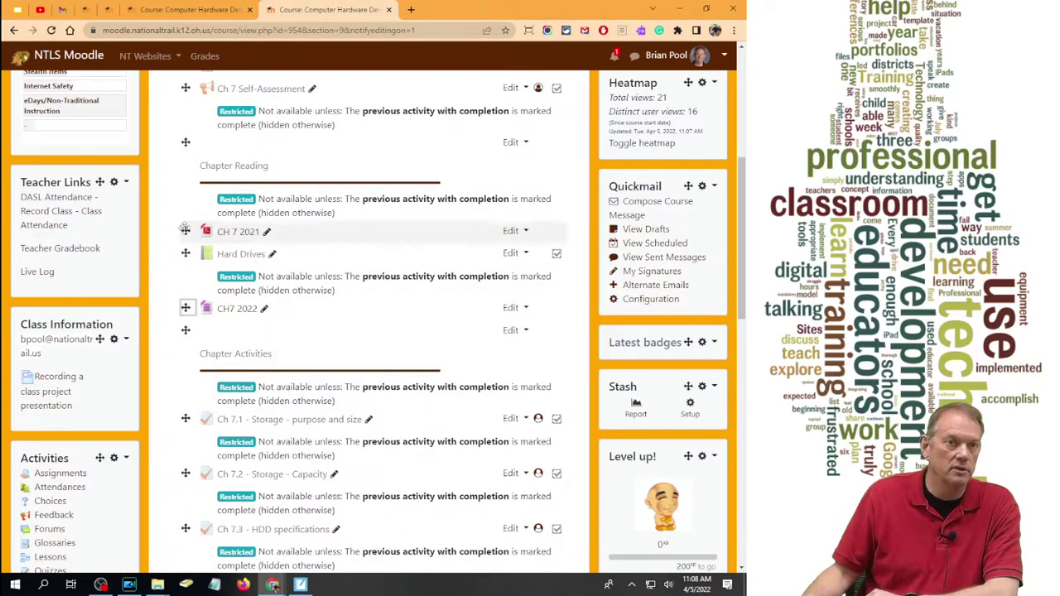
left_click_drag(185, 230, 192, 308)
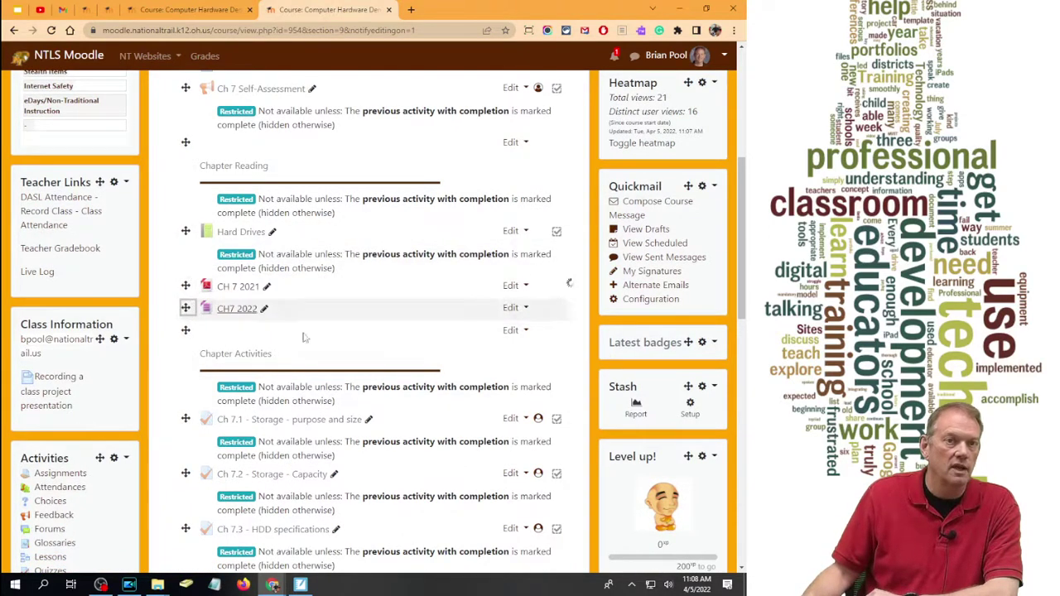
Hide both the CH 7 2021 and CH7 2022 files from students
left_click(511, 287)
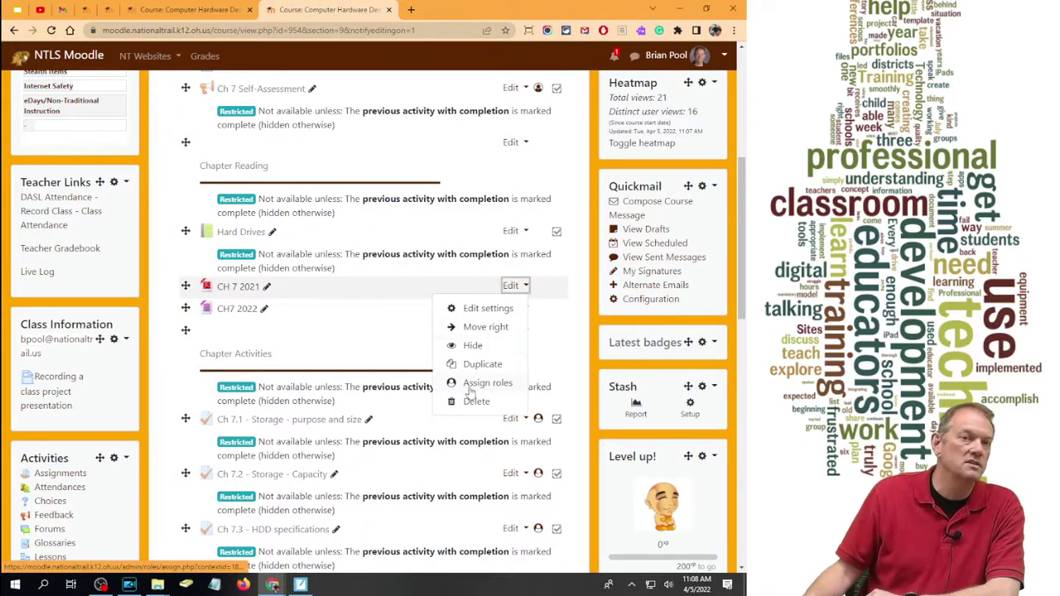
left_click(470, 346)
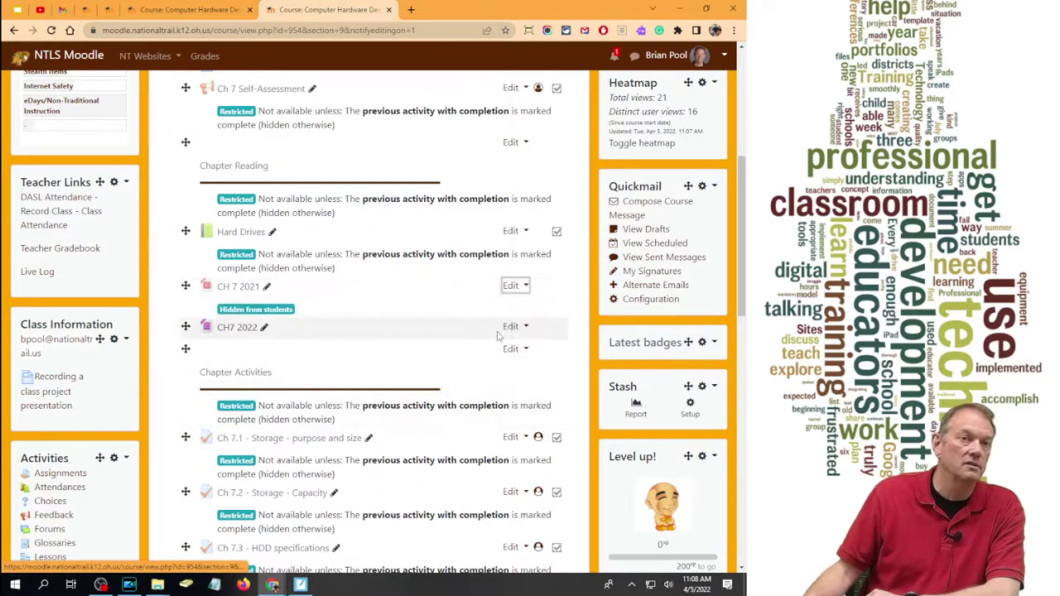
left_click(510, 326)
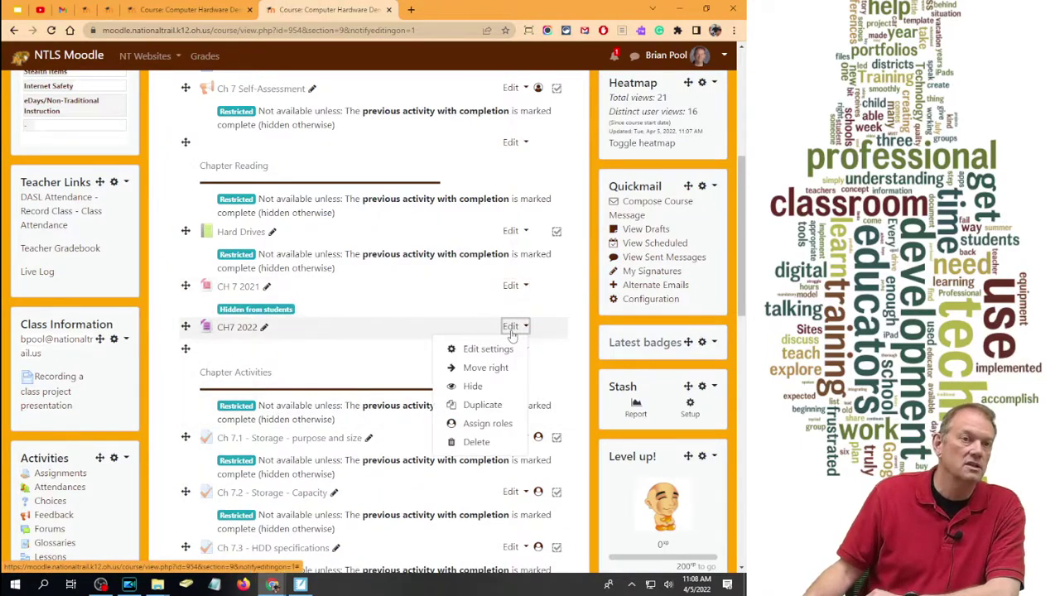
left_click(473, 386)
Preview the hidden CH 7 2021 PDF, return to the course page and turn editing off
left_click(235, 287)
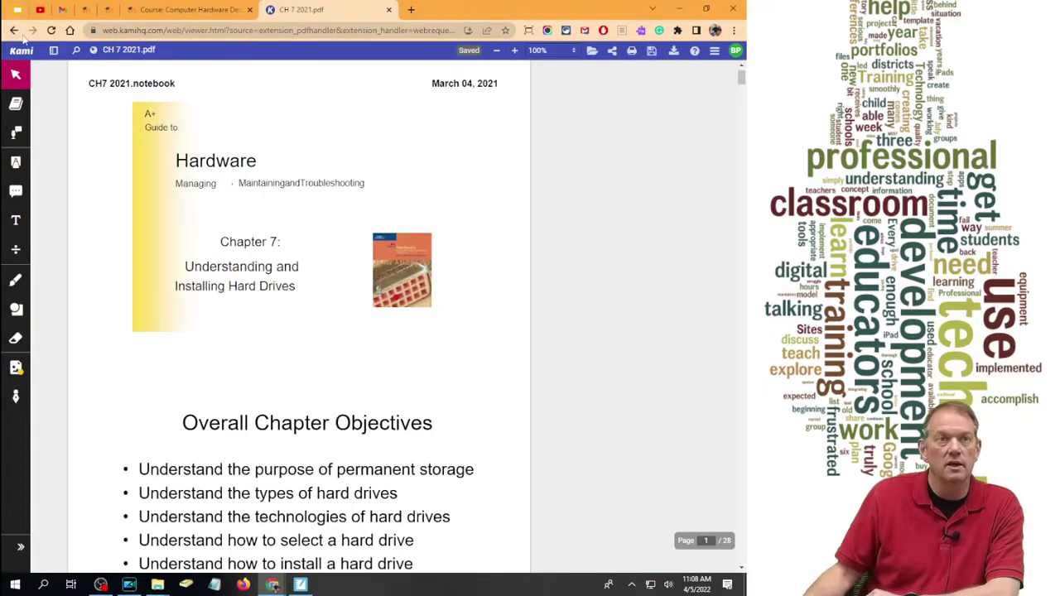
left_click(14, 30)
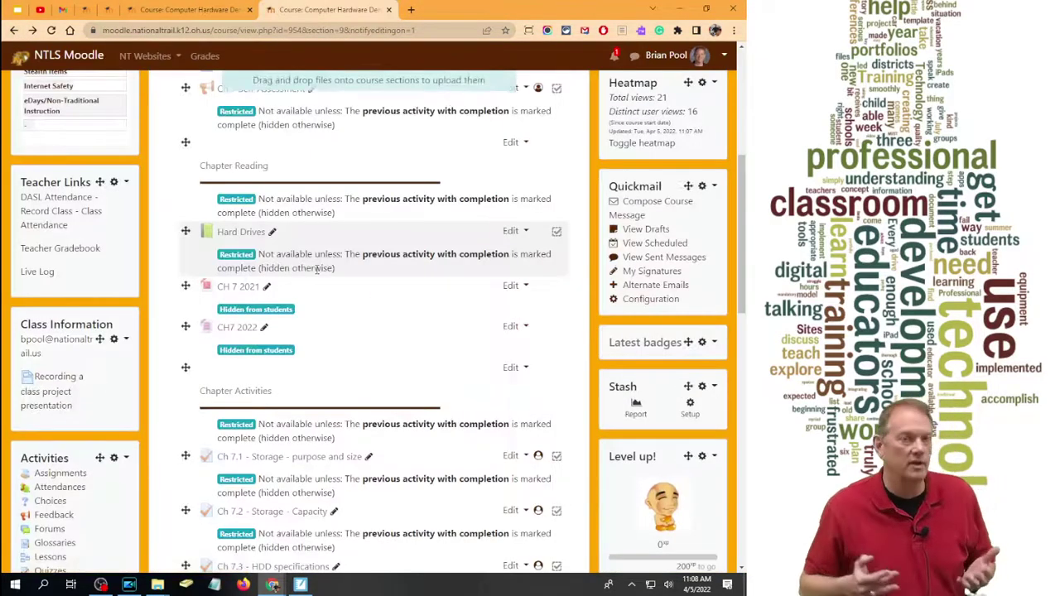
scroll(526, 217, "up", 5)
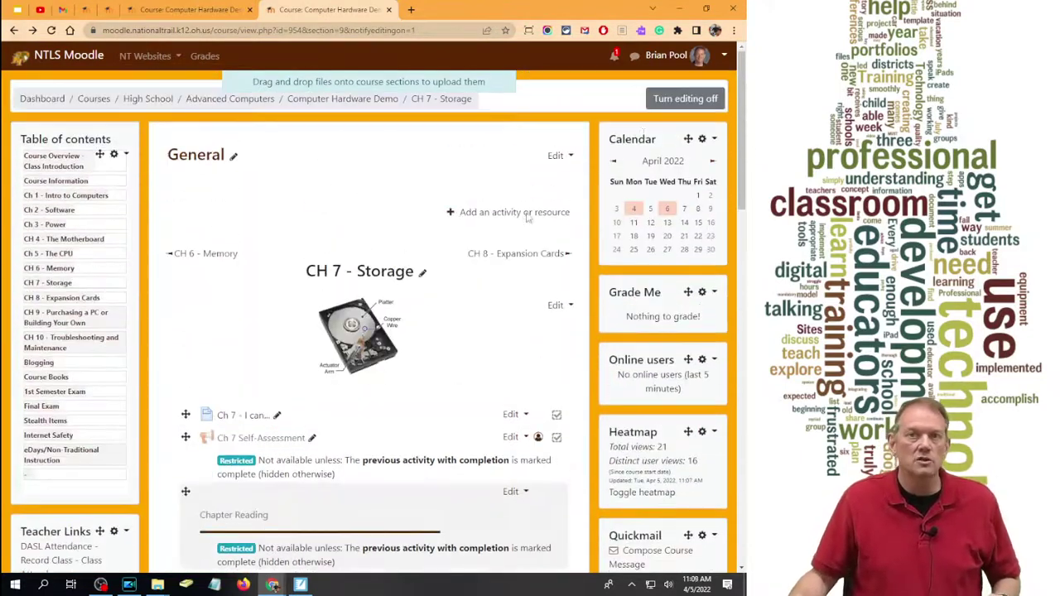
left_click(685, 98)
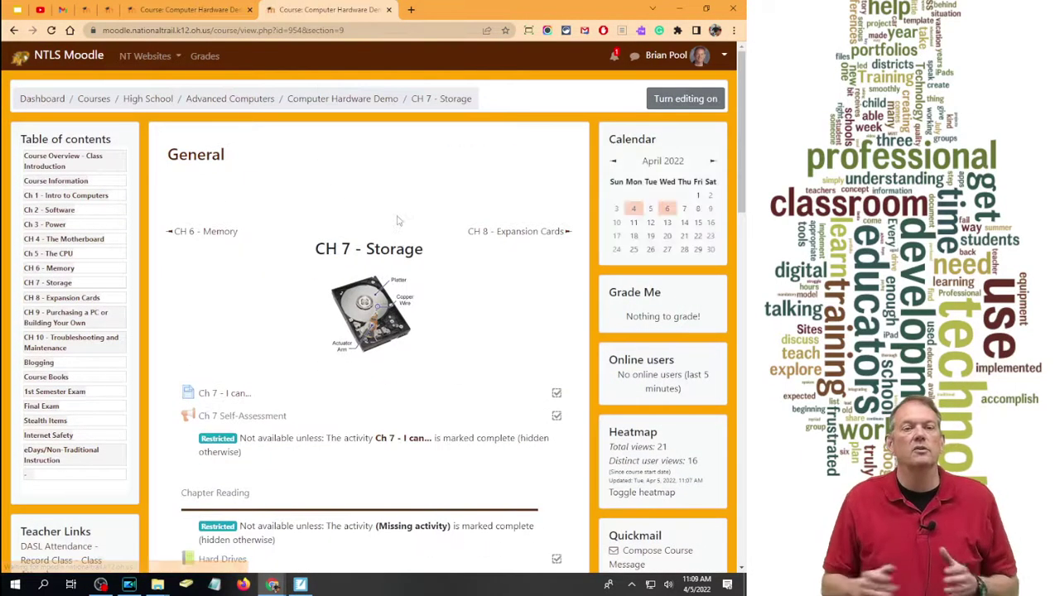